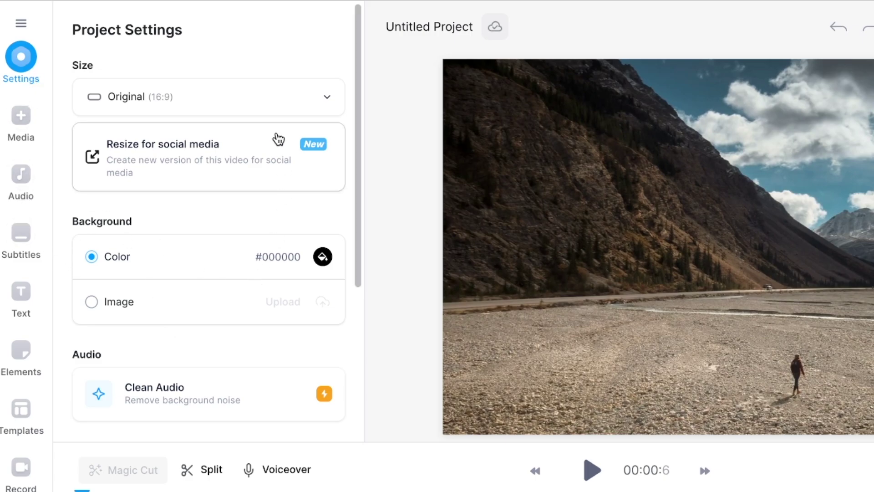
Step: Browse the social-media size presets and keep the project at Original (16:9)
{"action": "left_click", "coordinate": [197, 102]}
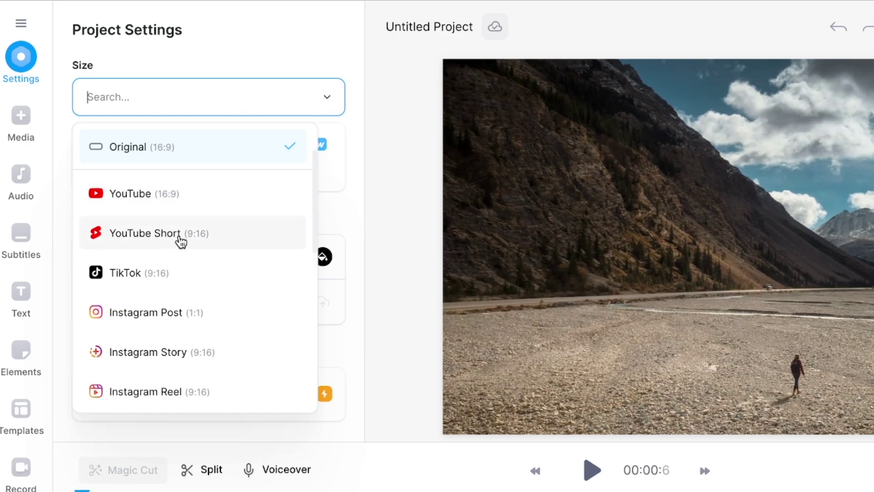
{"action": "scroll", "coordinate": [182, 245], "scroll_direction": "down", "scroll_amount": 1}
{"action": "scroll", "coordinate": [193, 249], "scroll_direction": "down", "scroll_amount": 1}
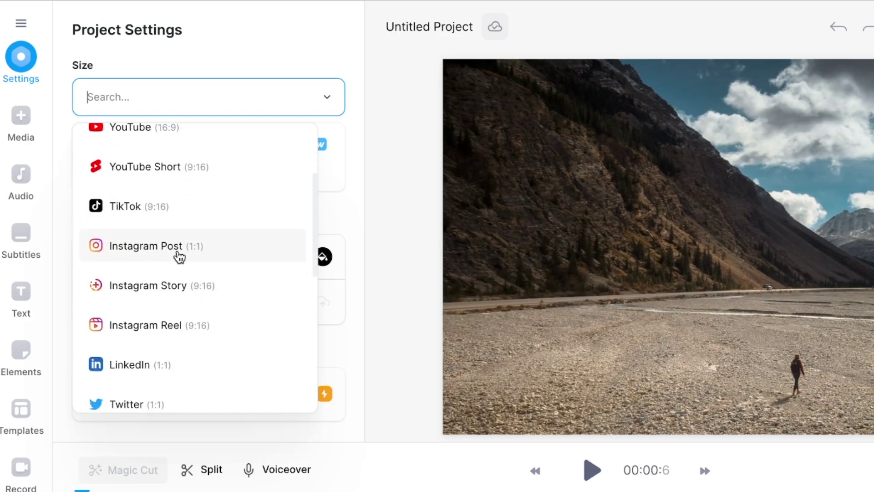
{"action": "scroll", "coordinate": [179, 257], "scroll_direction": "down", "scroll_amount": 3}
{"action": "left_click", "coordinate": [332, 53]}
{"action": "left_click", "coordinate": [255, 62]}
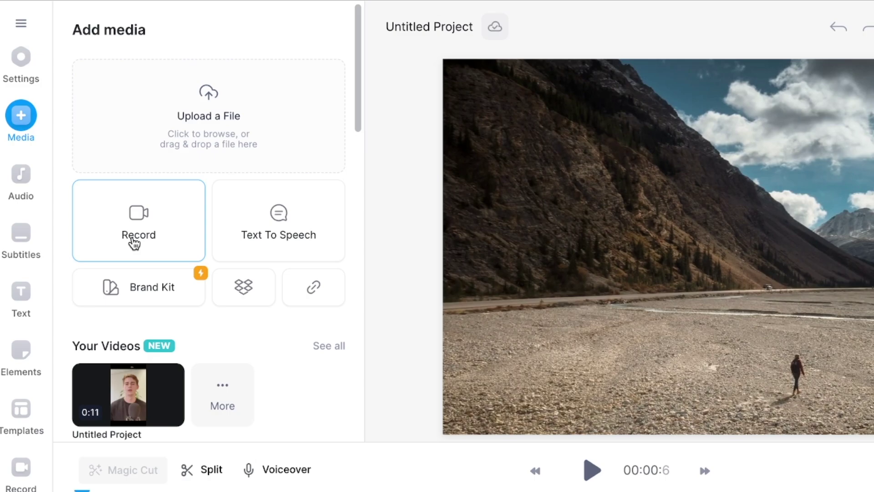
Step: Scroll through Stock Videos, Stock Music and sound effects, then bring up the Subtitles options
{"action": "scroll", "coordinate": [225, 218], "scroll_direction": "down", "scroll_amount": 7}
{"action": "scroll", "coordinate": [218, 229], "scroll_direction": "down", "scroll_amount": 2}
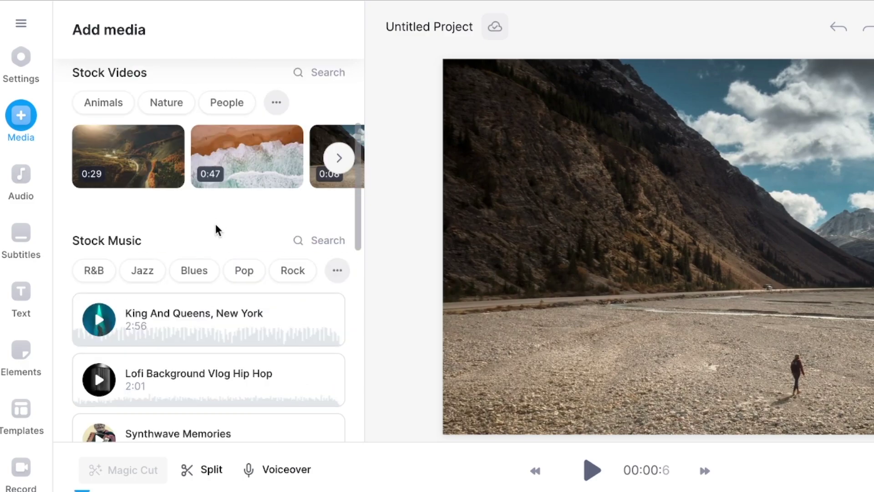
{"action": "scroll", "coordinate": [200, 246], "scroll_direction": "down", "scroll_amount": 2}
{"action": "scroll", "coordinate": [169, 241], "scroll_direction": "down", "scroll_amount": 5}
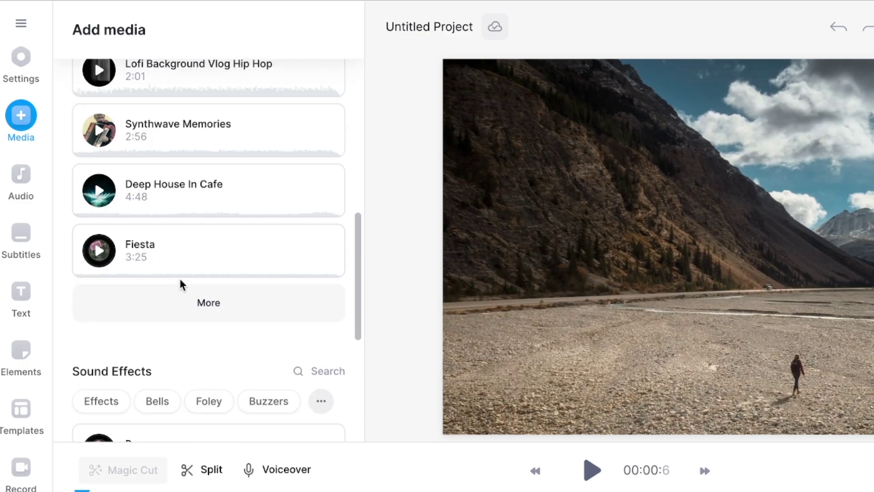
{"action": "left_click", "coordinate": [21, 236]}
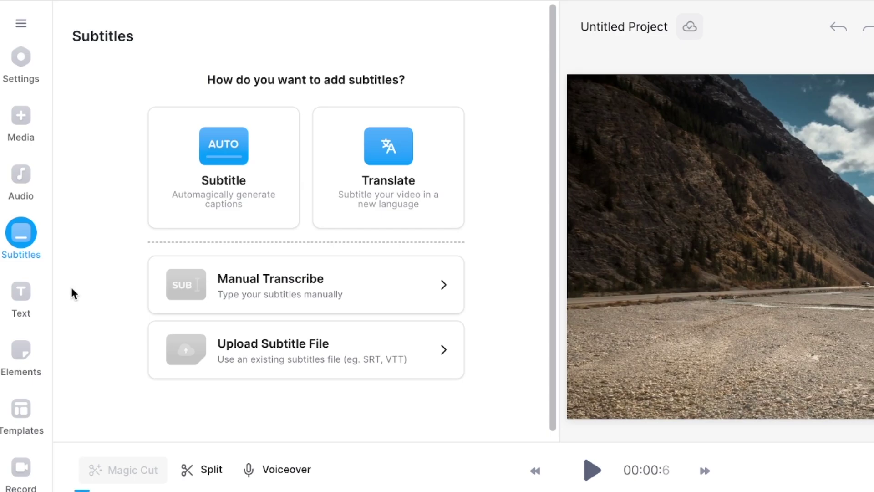
Step: Browse the Add Text style presets and title cards
{"action": "left_click", "coordinate": [21, 298]}
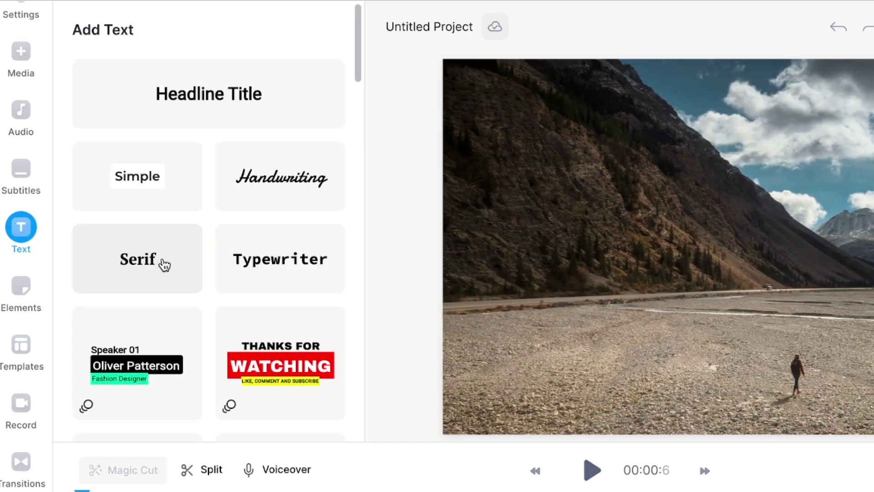
{"action": "scroll", "coordinate": [254, 211], "scroll_direction": "down", "scroll_amount": 5}
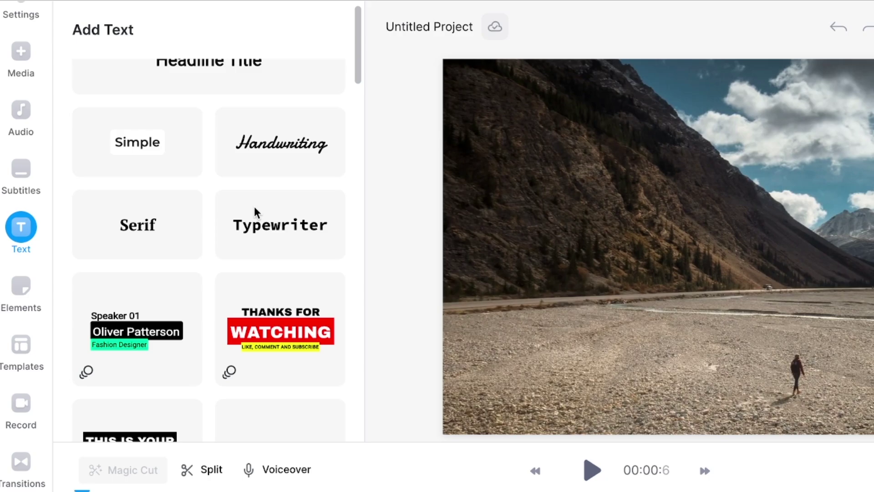
{"action": "scroll", "coordinate": [225, 288], "scroll_direction": "up", "scroll_amount": 2}
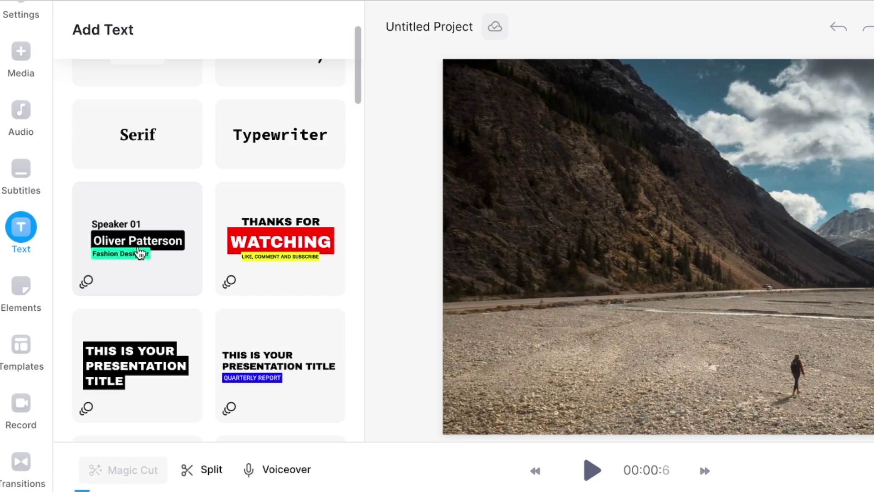
{"action": "scroll", "coordinate": [132, 252], "scroll_direction": "down", "scroll_amount": 1}
{"action": "scroll", "coordinate": [127, 273], "scroll_direction": "down", "scroll_amount": 2}
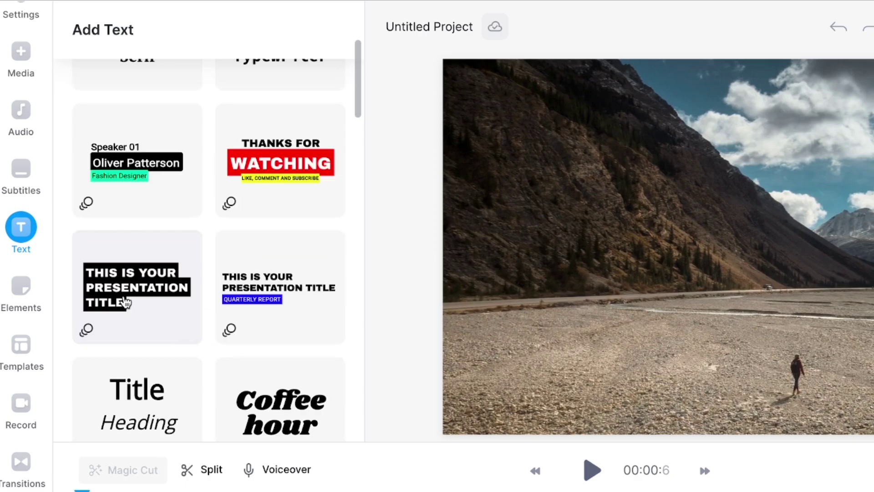
{"action": "scroll", "coordinate": [182, 273], "scroll_direction": "down", "scroll_amount": 6}
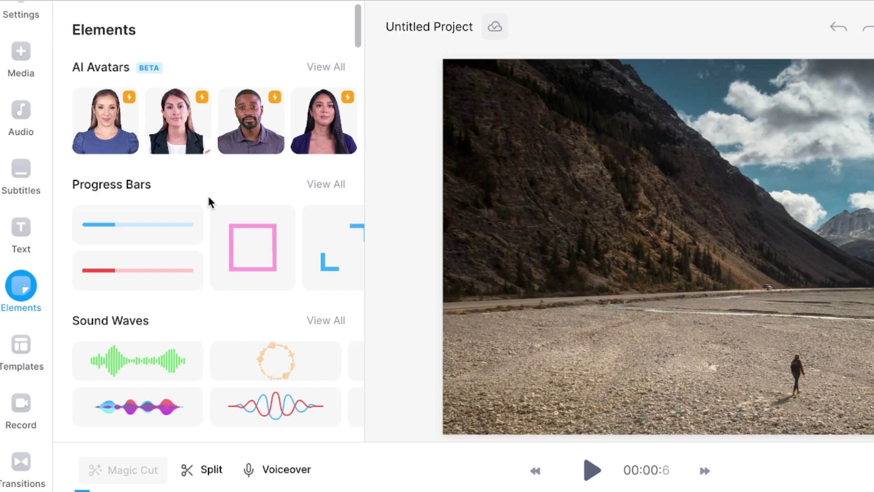
{"action": "scroll", "coordinate": [208, 200], "scroll_direction": "down", "scroll_amount": 1}
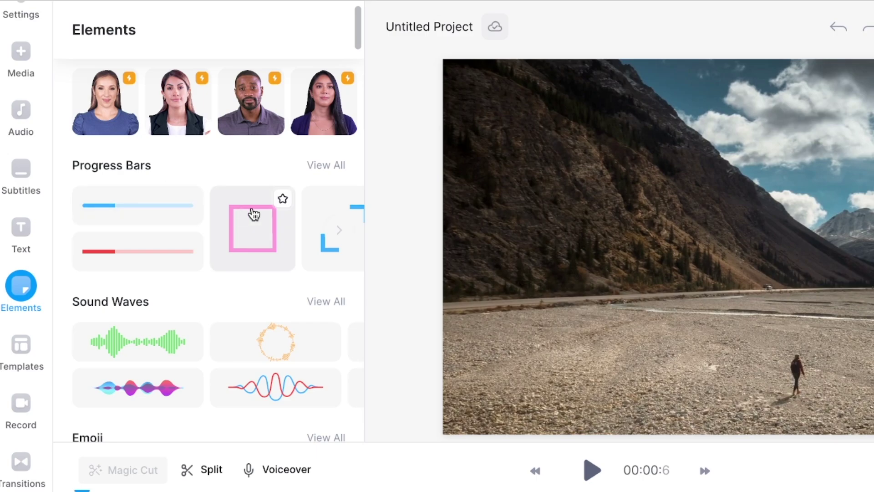
{"action": "scroll", "coordinate": [147, 238], "scroll_direction": "down", "scroll_amount": 5}
{"action": "scroll", "coordinate": [173, 237], "scroll_direction": "down", "scroll_amount": 10}
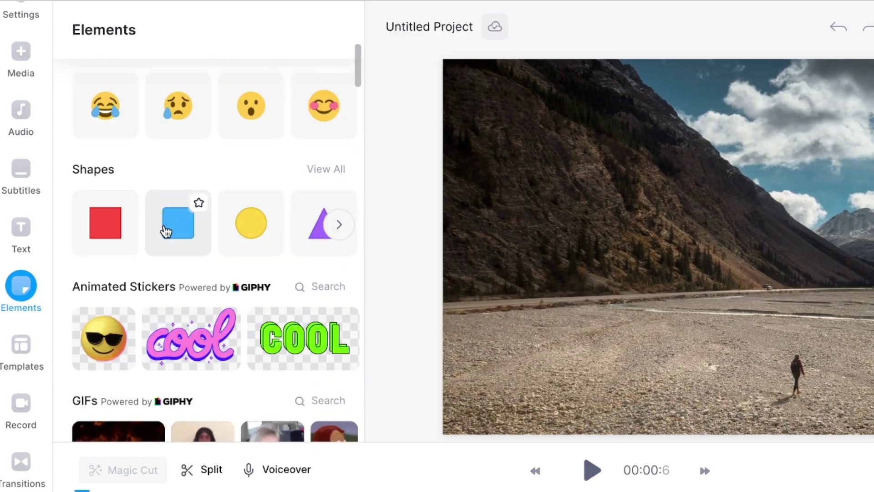
{"action": "scroll", "coordinate": [244, 171], "scroll_direction": "up", "scroll_amount": 2}
{"action": "scroll", "coordinate": [144, 216], "scroll_direction": "down", "scroll_amount": 10}
{"action": "scroll", "coordinate": [122, 150], "scroll_direction": "up", "scroll_amount": 1}
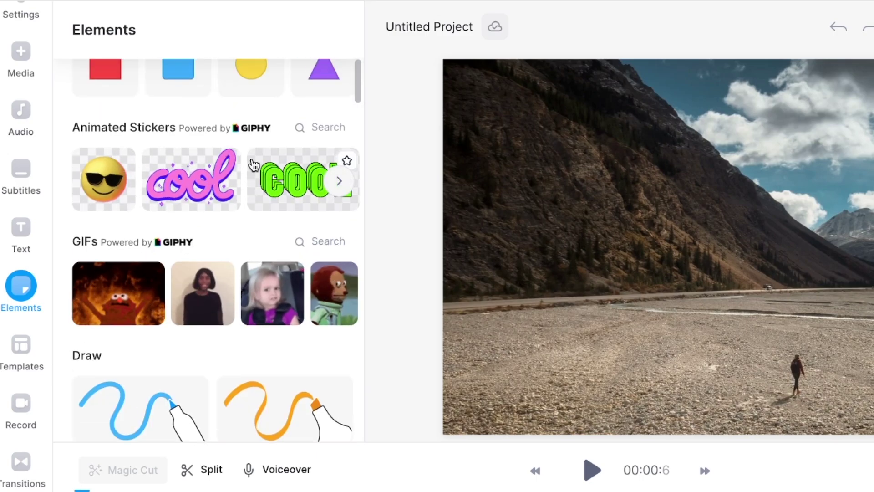
{"action": "scroll", "coordinate": [146, 214], "scroll_direction": "down", "scroll_amount": 2}
{"action": "scroll", "coordinate": [121, 213], "scroll_direction": "down", "scroll_amount": 8}
{"action": "scroll", "coordinate": [121, 213], "scroll_direction": "down", "scroll_amount": 8}
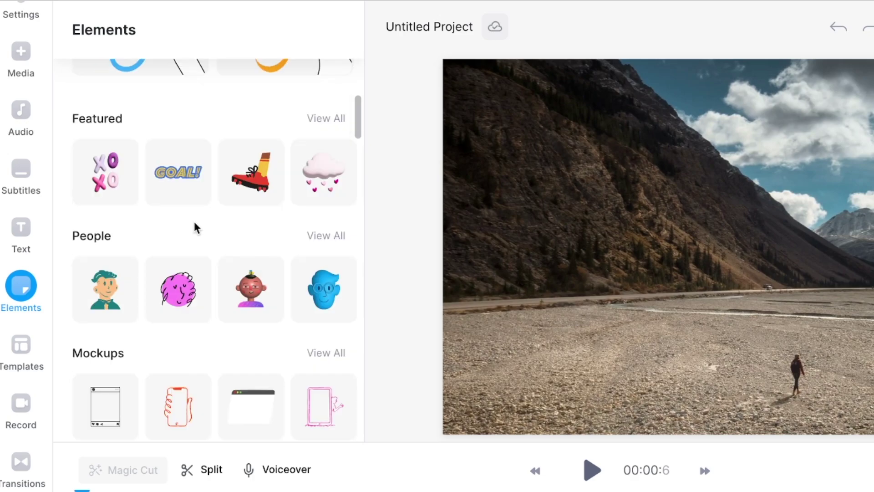
{"action": "scroll", "coordinate": [212, 223], "scroll_direction": "down", "scroll_amount": 2}
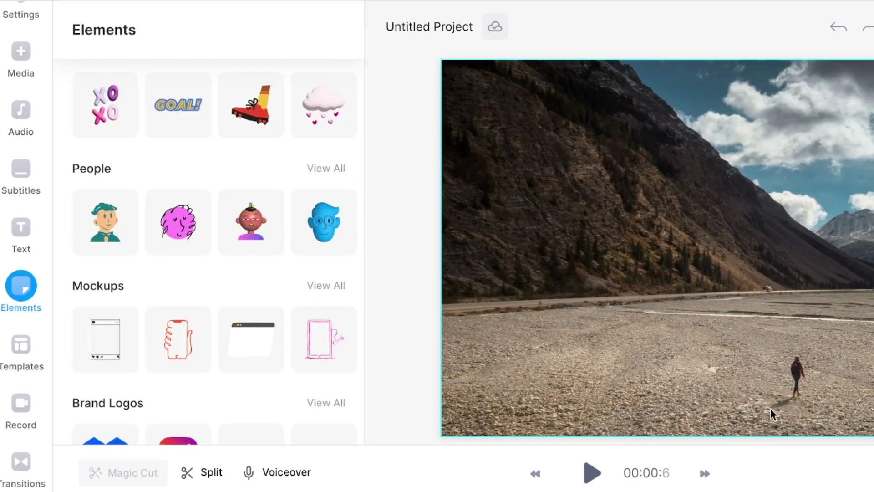
Step: Enlarge the timeline and select the aerial third clip, leaving it in the main track
{"action": "left_click_drag", "start_coordinate": [772, 446], "coordinate": [780, 360]}
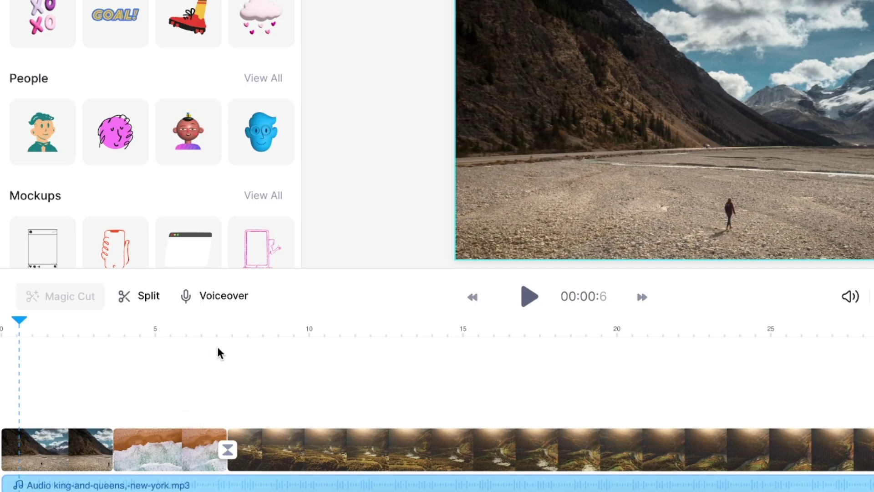
{"action": "left_click", "coordinate": [310, 437]}
{"action": "left_click_drag", "start_coordinate": [310, 437], "coordinate": [331, 460]}
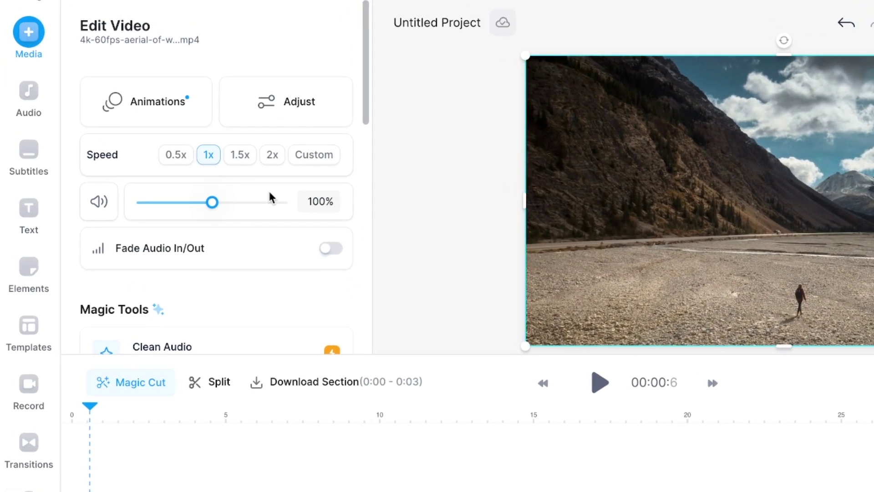
Step: Apply the Drop entrance animation to the mountain clip and replay its preview
{"action": "left_click", "coordinate": [156, 107]}
{"action": "left_click", "coordinate": [321, 241]}
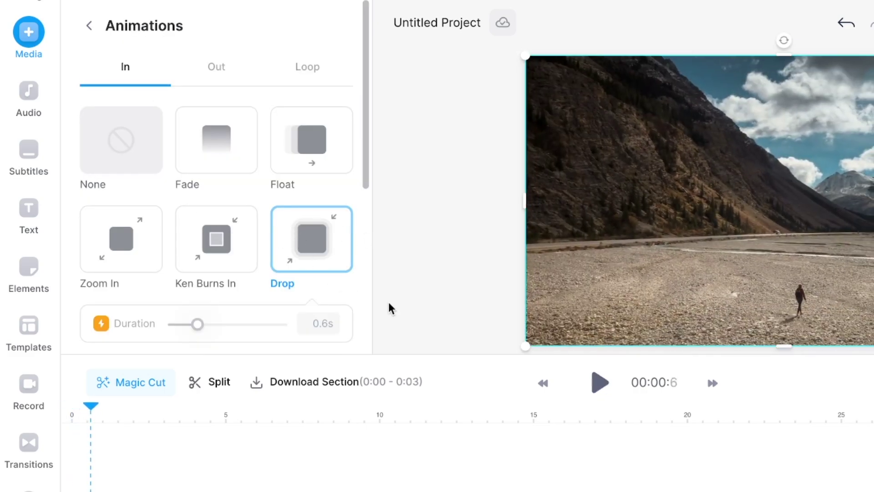
{"action": "left_click", "coordinate": [298, 243]}
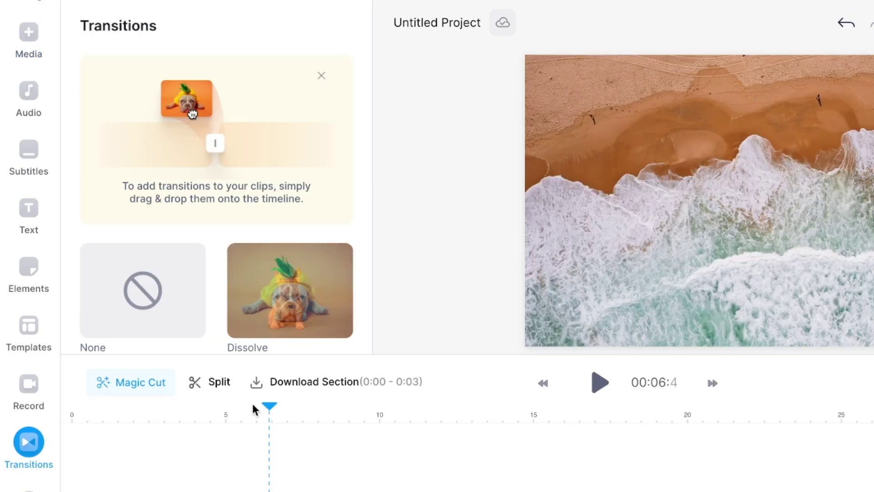
{"action": "scroll", "coordinate": [264, 327], "scroll_direction": "down", "scroll_amount": 5}
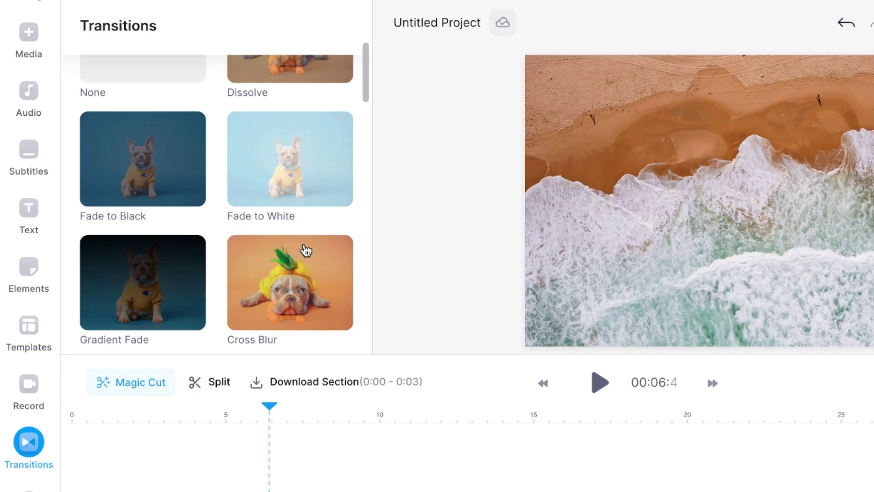
Step: Place a Push Right transition after the beach clip and play it back to check
{"action": "scroll", "coordinate": [302, 250], "scroll_direction": "down", "scroll_amount": 5}
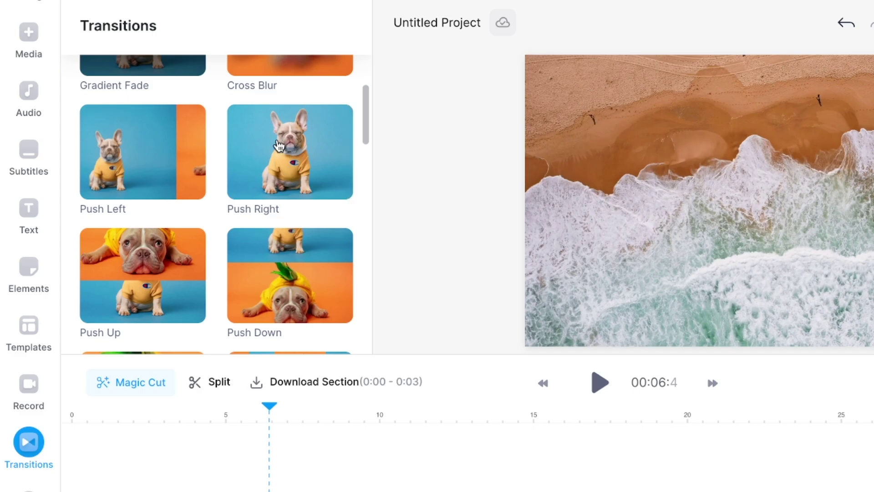
{"action": "left_click_drag", "start_coordinate": [289, 173], "coordinate": [167, 490]}
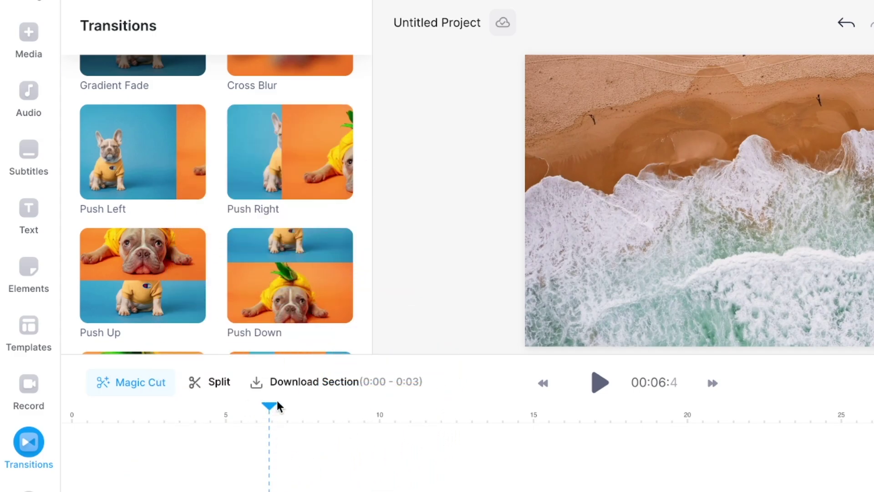
{"action": "key", "text": "space"}
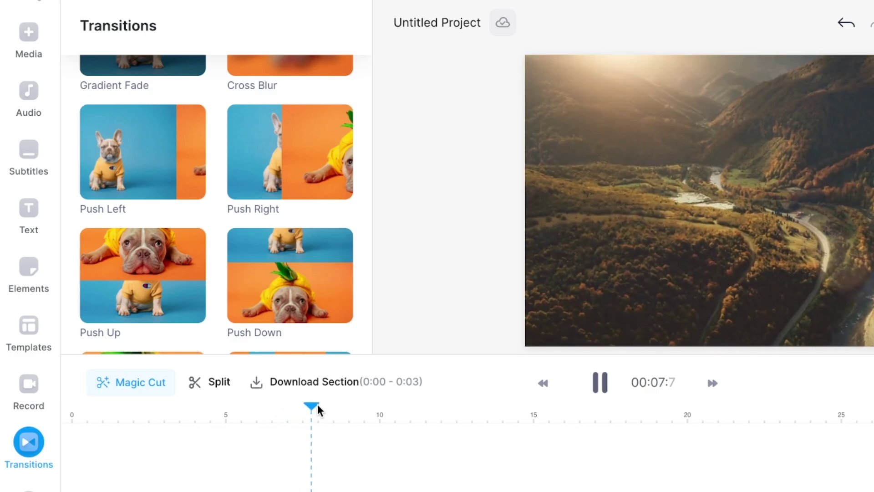
{"action": "key", "text": "space"}
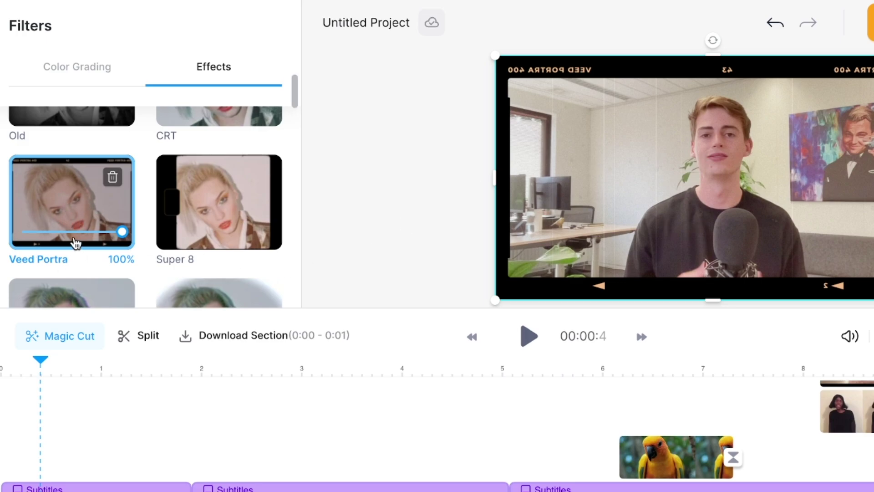
Step: Play the filtered video, select a subtitle, and pause on the talking-head clip to edit it
{"action": "key", "text": "space"}
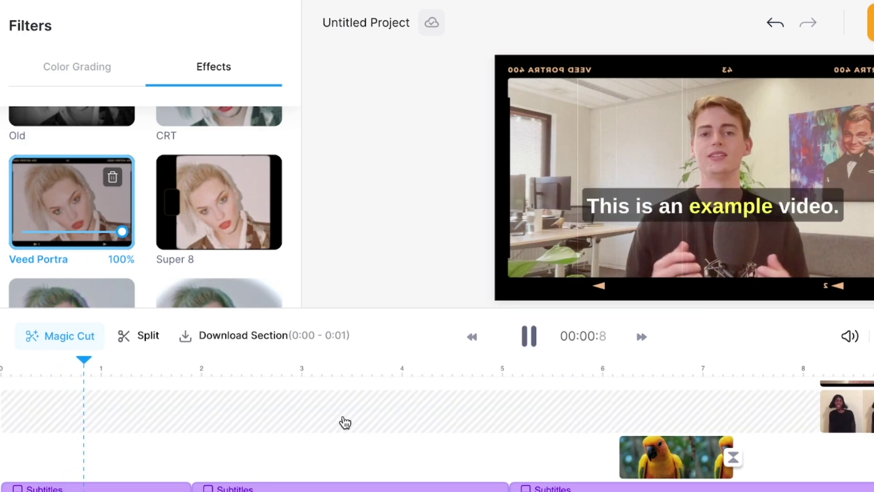
{"action": "left_click", "coordinate": [670, 248]}
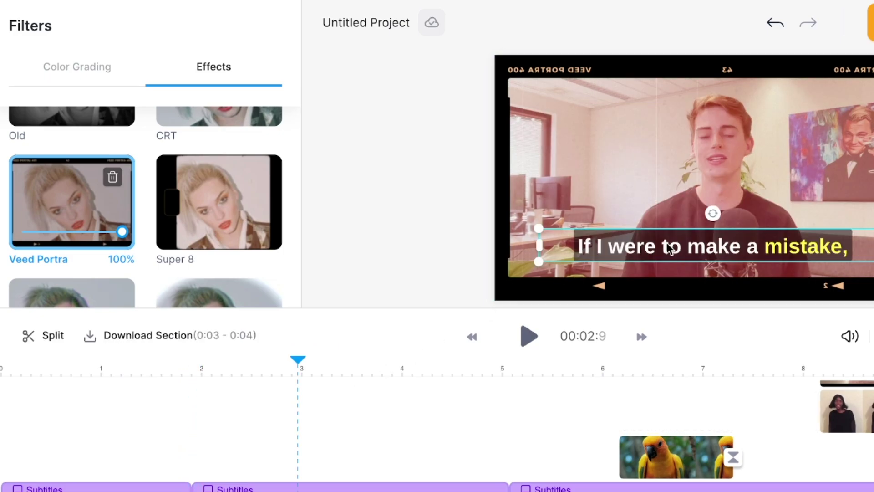
{"action": "key", "text": "space"}
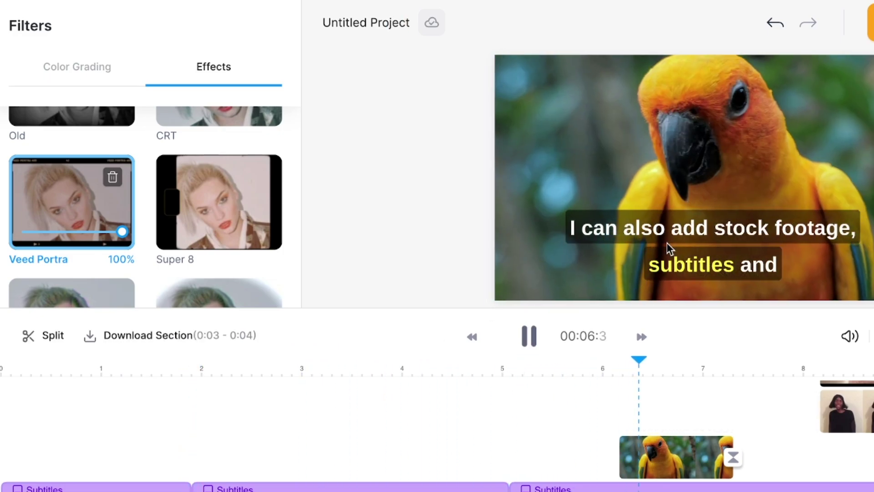
{"action": "key", "text": "space"}
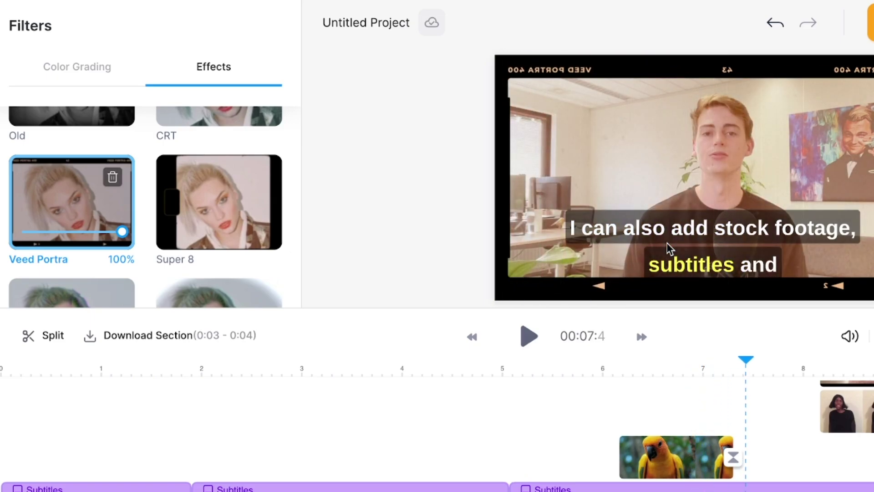
{"action": "left_click", "coordinate": [668, 244]}
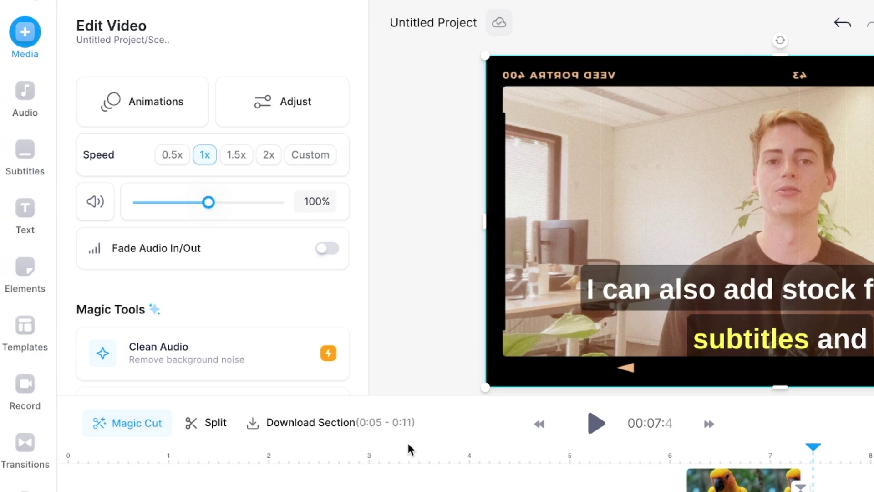
{"action": "mouse_move", "coordinate": [93, 431]}
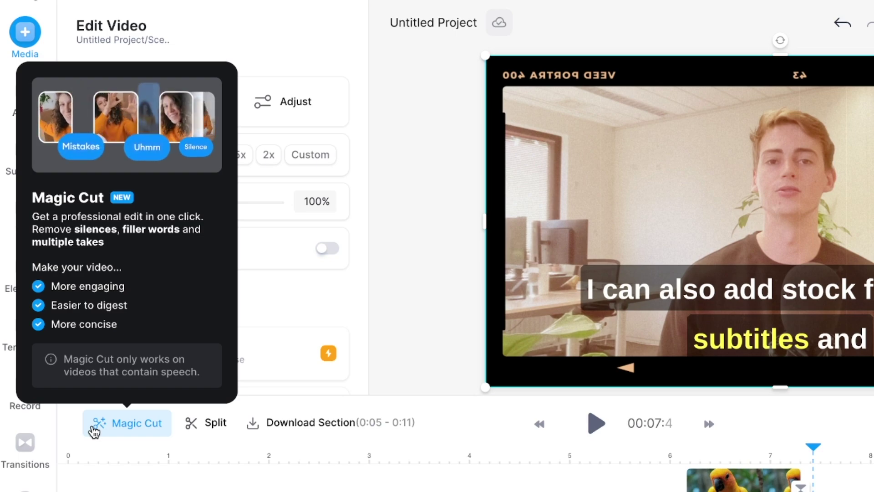
{"action": "scroll", "coordinate": [299, 175], "scroll_direction": "down", "scroll_amount": 3}
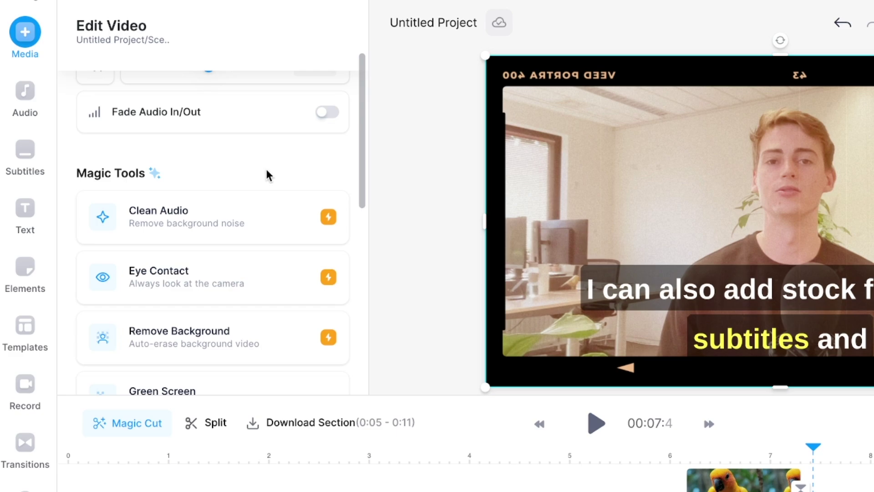
{"action": "scroll", "coordinate": [266, 170], "scroll_direction": "down", "scroll_amount": 1}
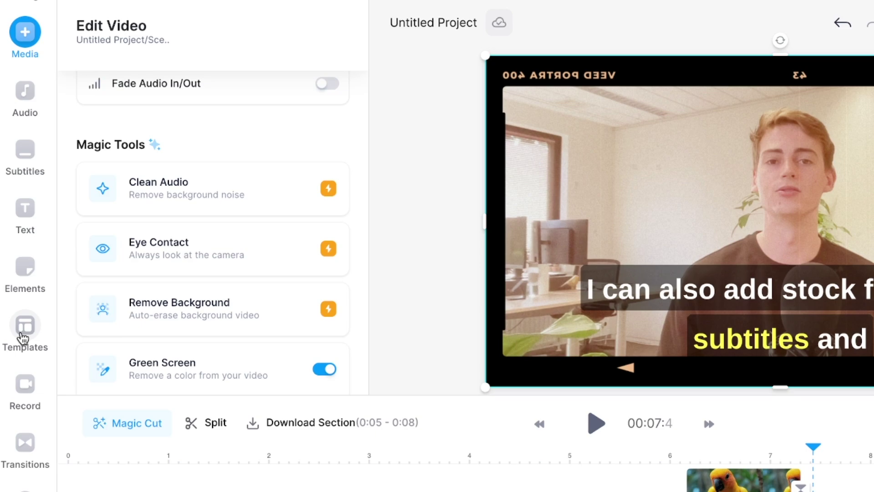
Step: Show the templates, scrolling past the For you, AI Avatars, Podcast and Mock-ups categories
{"action": "left_click", "coordinate": [23, 338]}
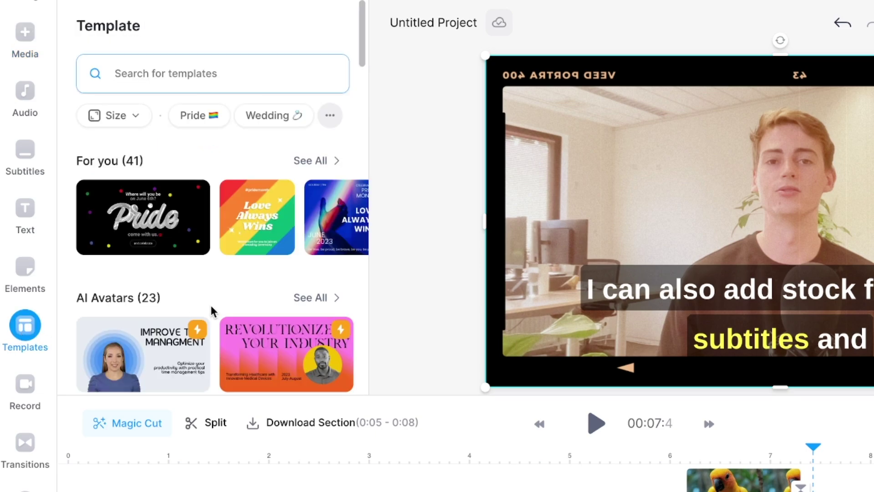
{"action": "scroll", "coordinate": [211, 305], "scroll_direction": "down", "scroll_amount": 5}
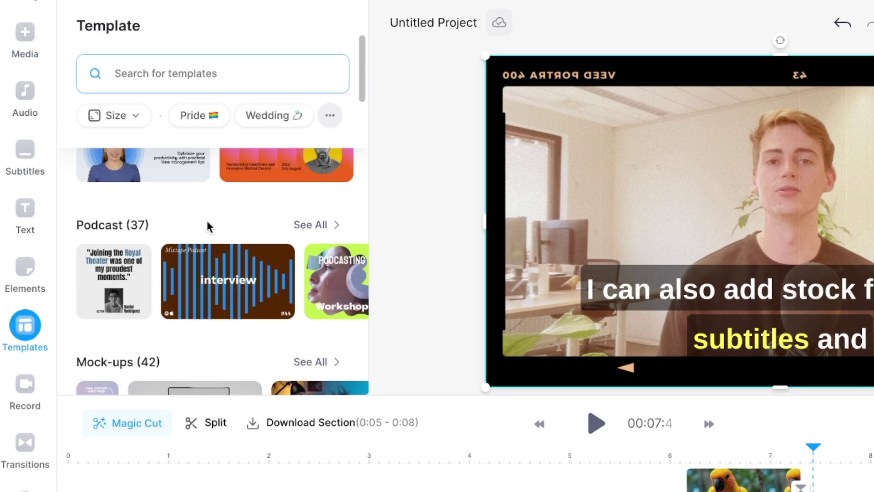